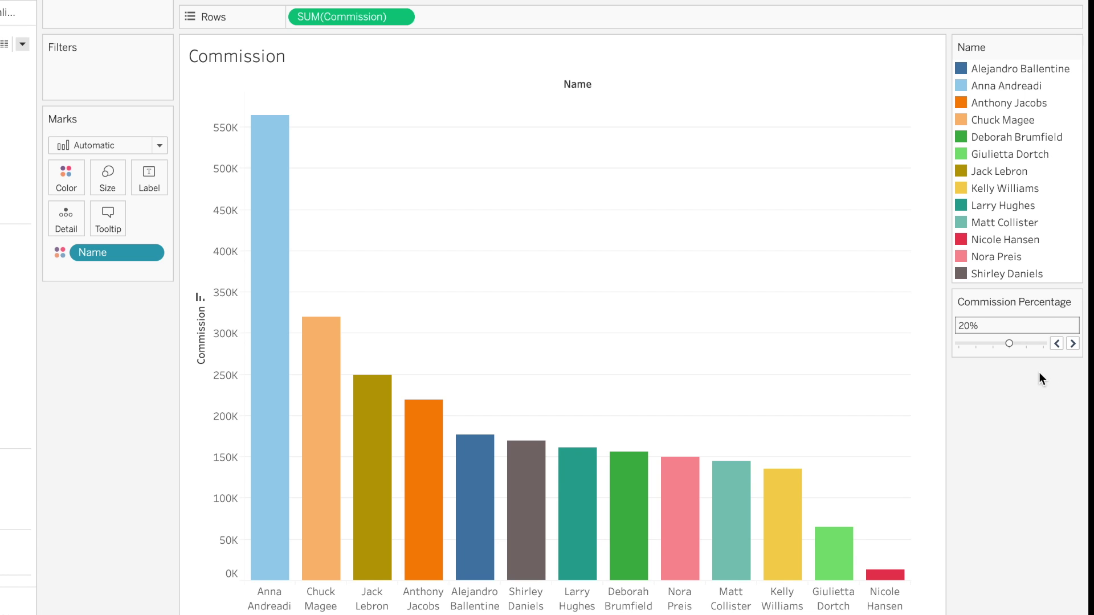
- Step Commission Percentage down to 5%, then back up through 10%, 15%, 20%, 25% to 30%
left_click(1056, 344)
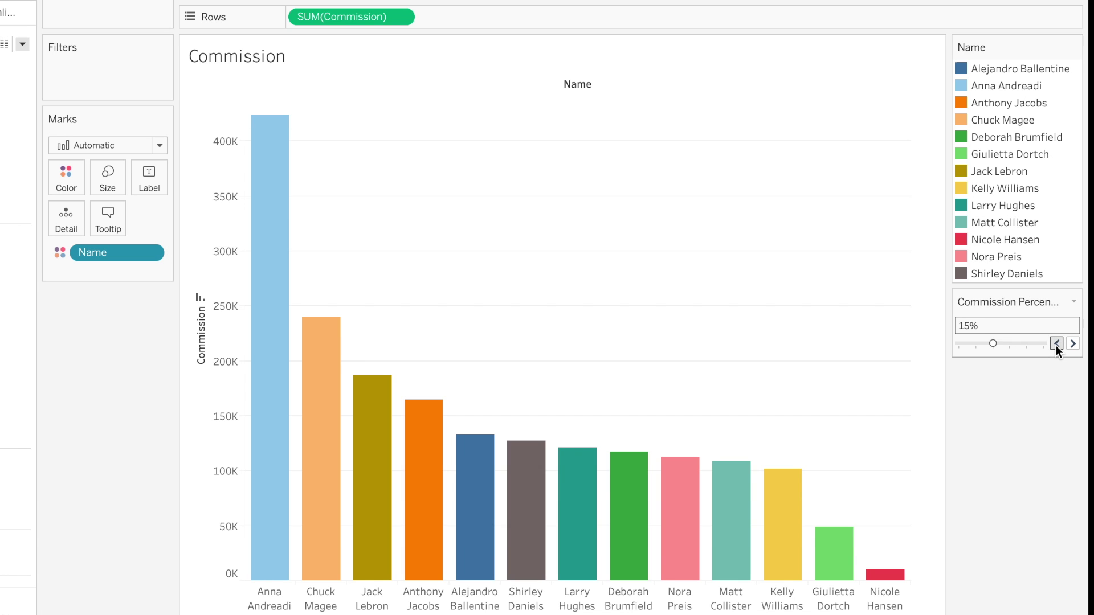
left_click(1056, 343)
left_click(1056, 344)
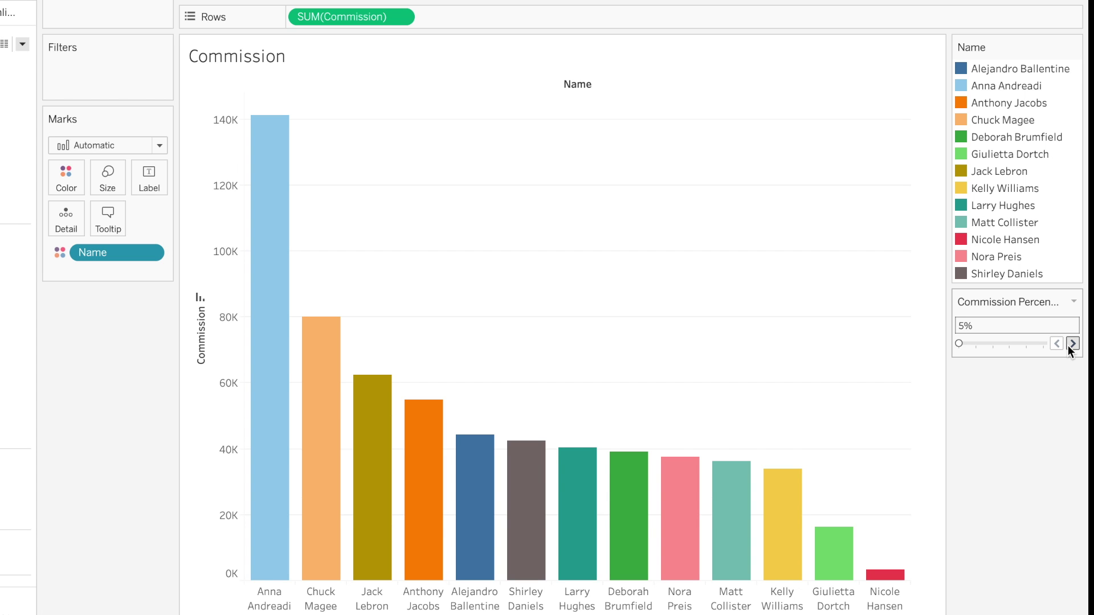
left_click(1073, 344)
left_click(1072, 343)
left_click(1072, 343)
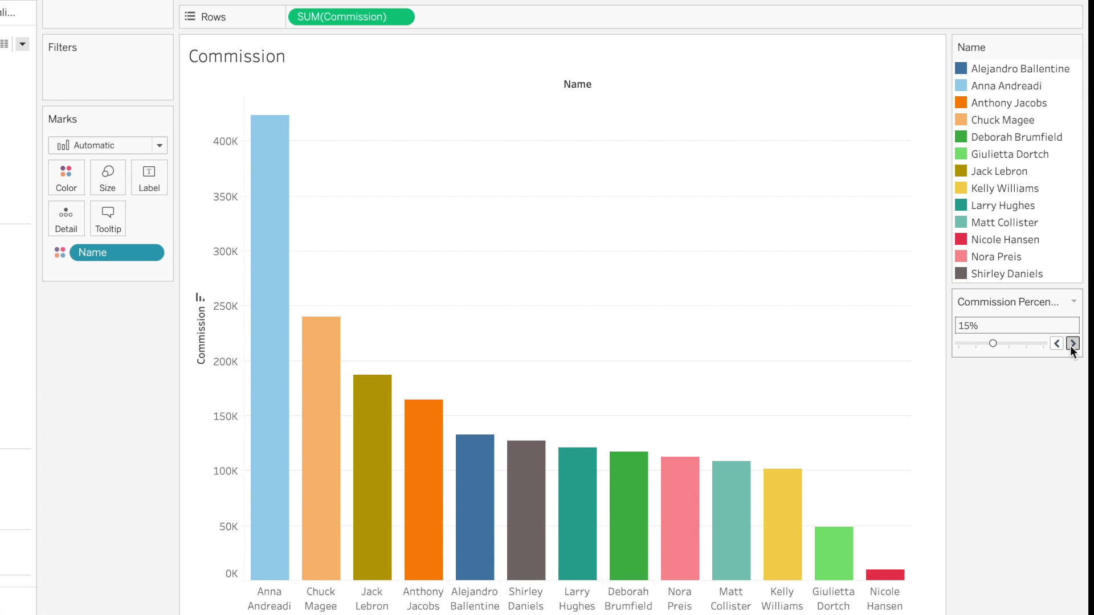
left_click(1072, 344)
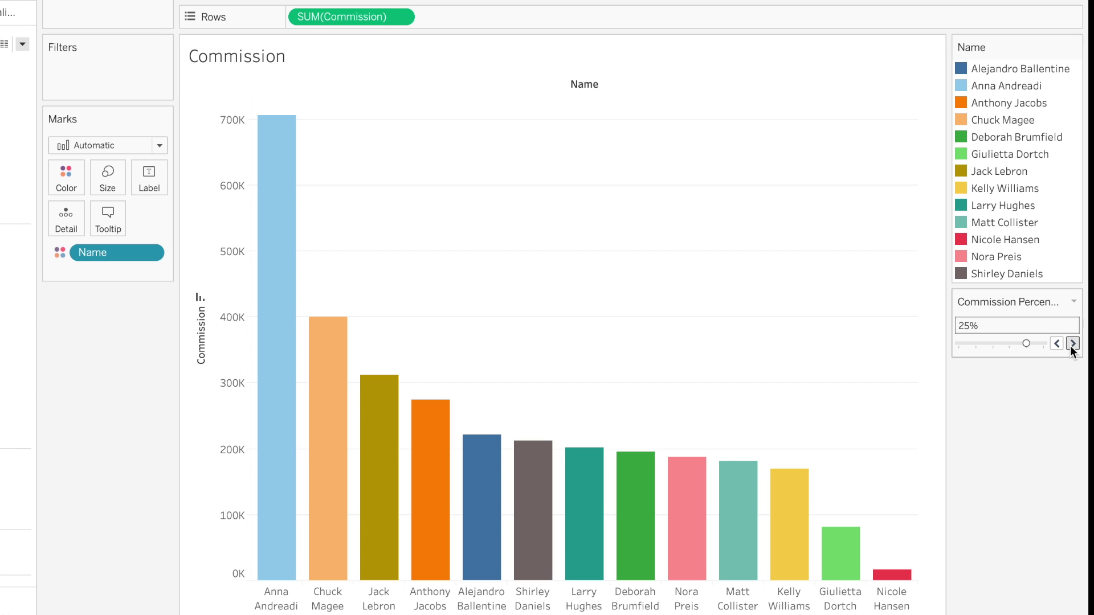
left_click(1073, 344)
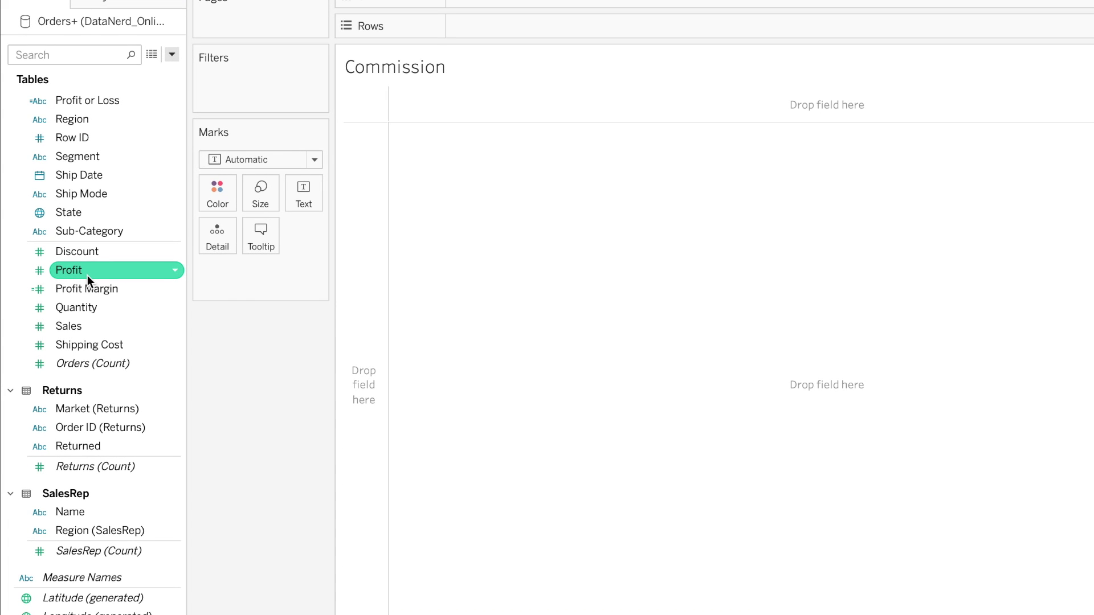
- Open the Create Parameter dialog from the Data pane's dropdown menu
right_click(87, 276)
mouse_move(130, 376)
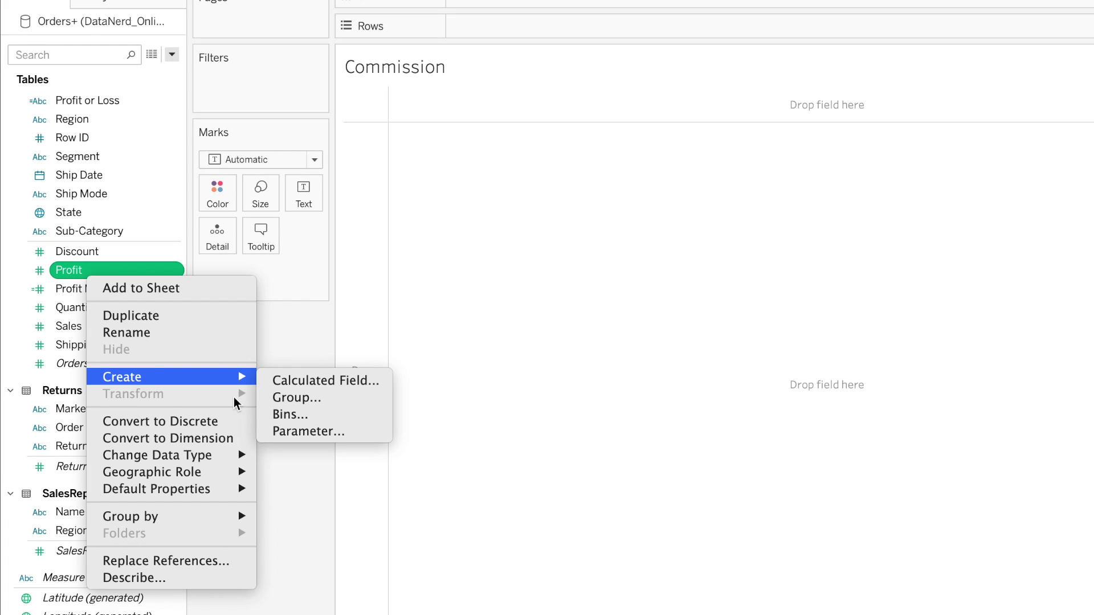
left_click(173, 54)
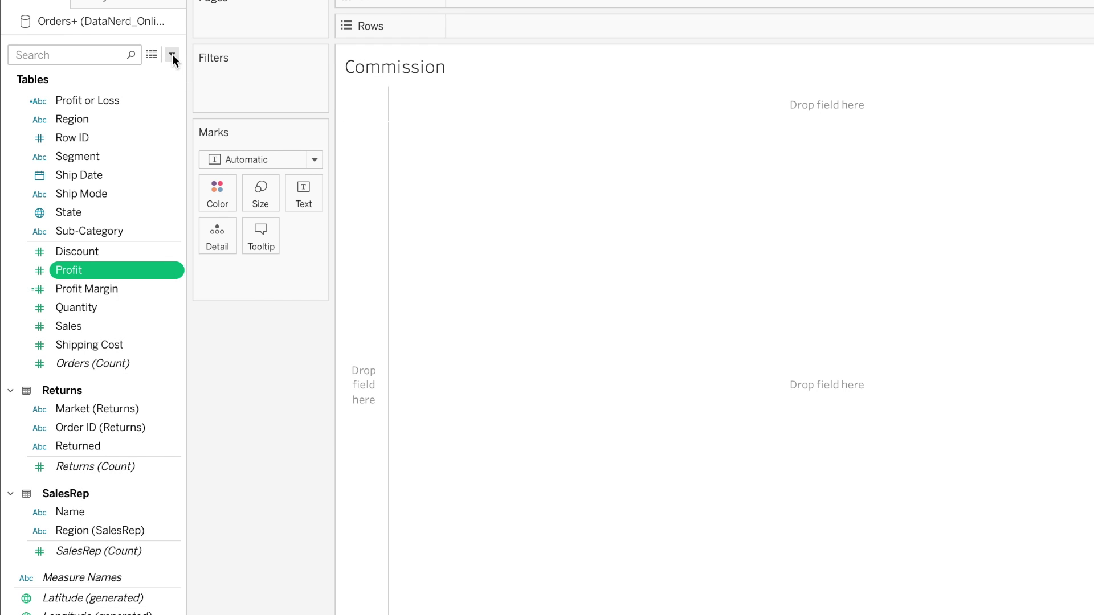
left_click(173, 53)
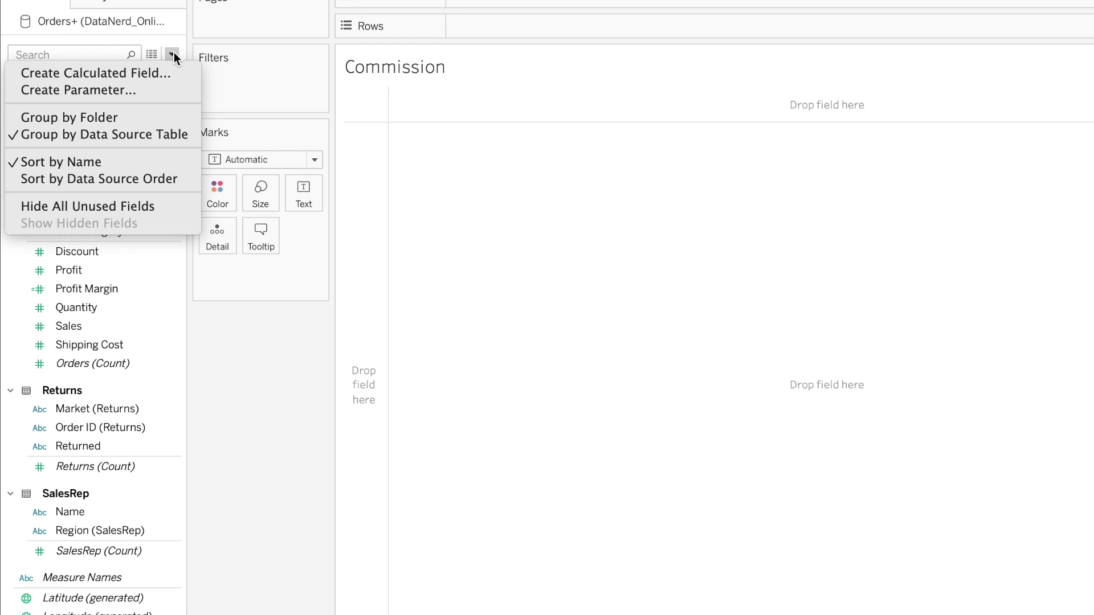
left_click(121, 90)
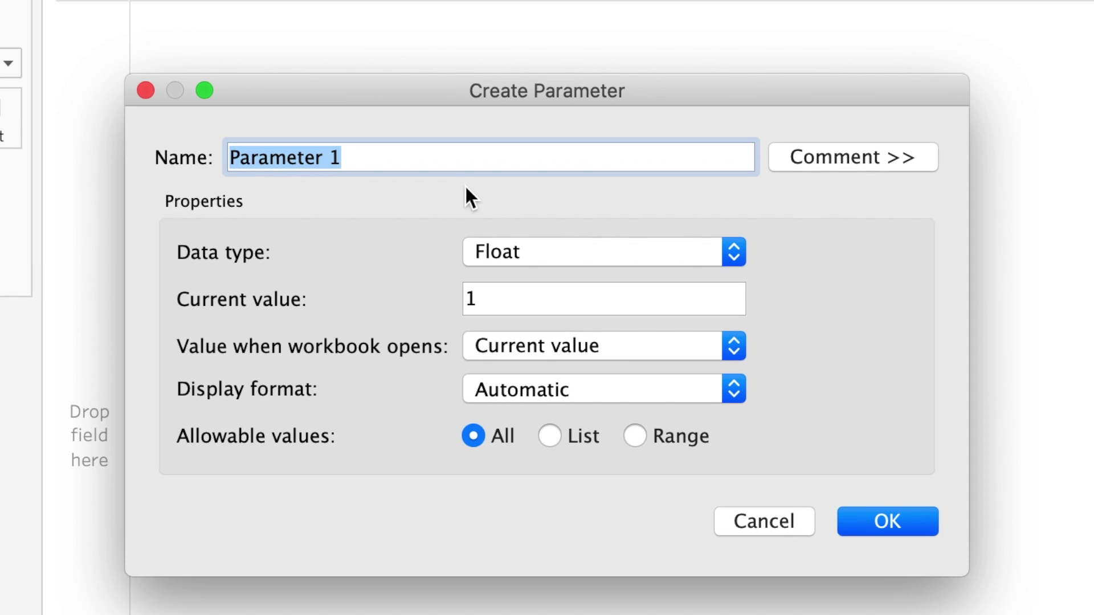
- Create the Float parameter 'Commission Percentage' with current value 0.2 and Automatic display format
type("Comm")
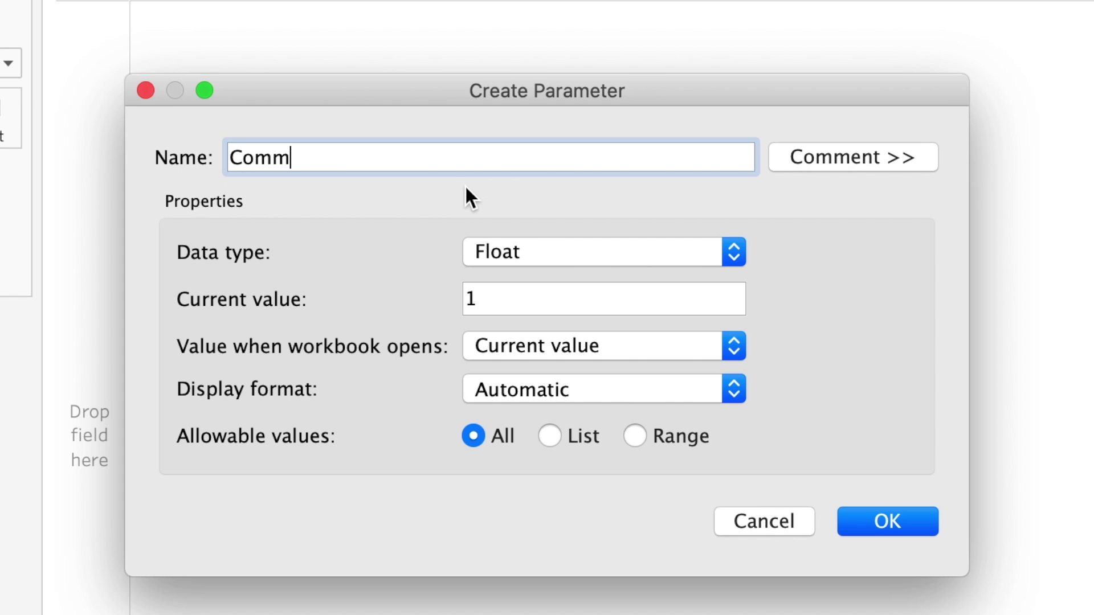
type("ission Per")
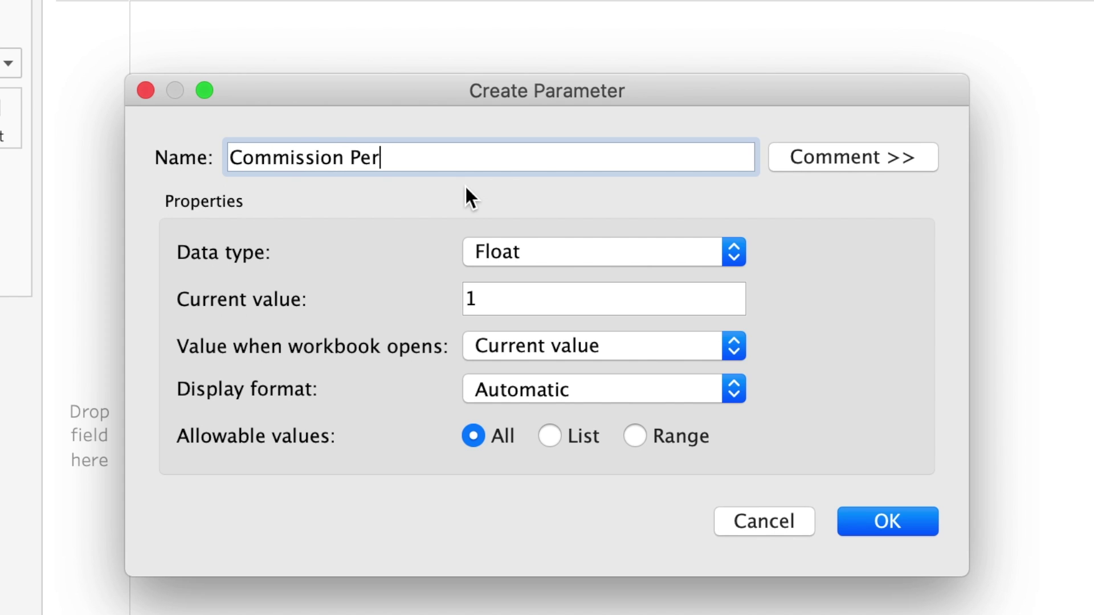
type("centage")
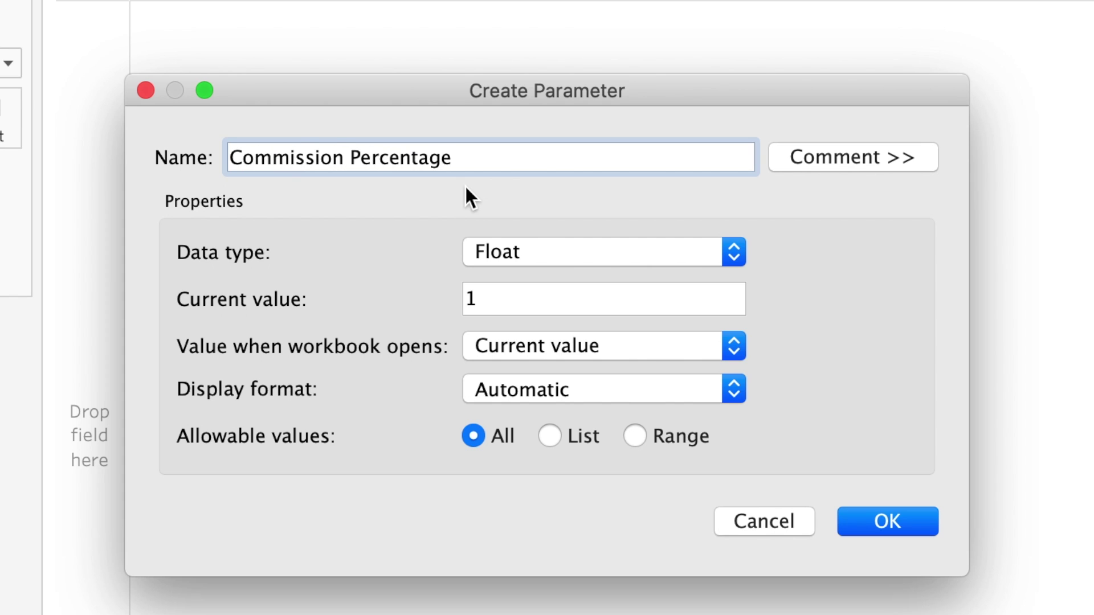
left_click(548, 251)
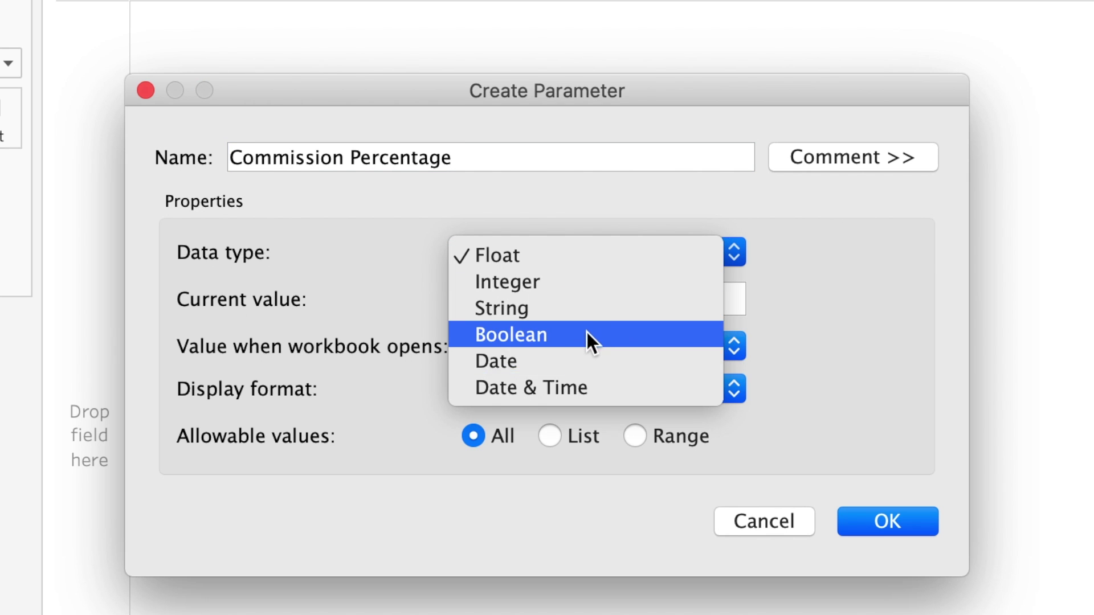
left_click(799, 293)
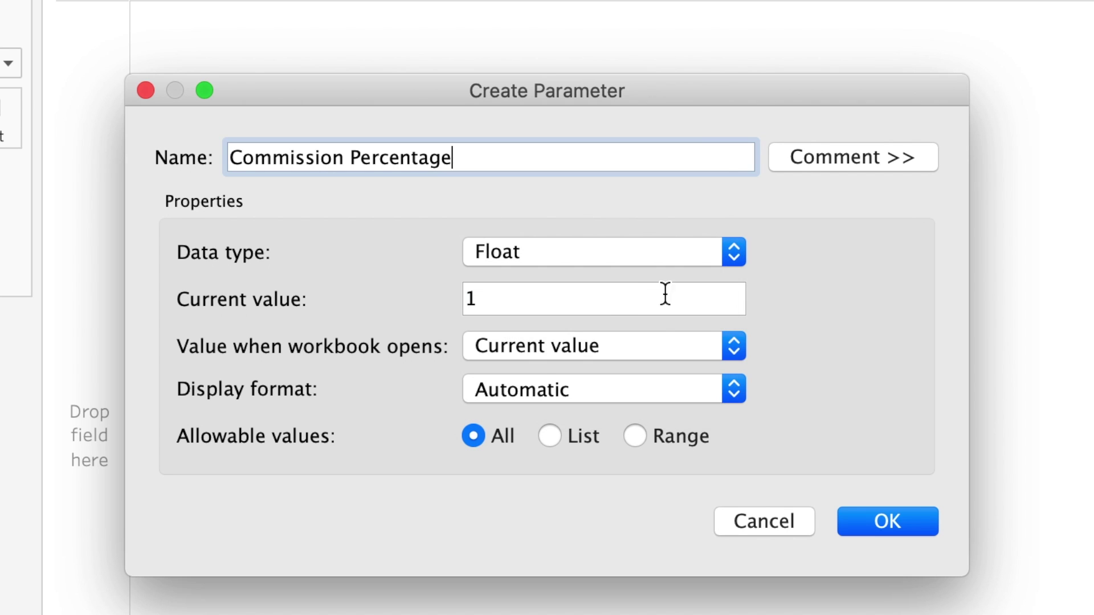
key("Tab")
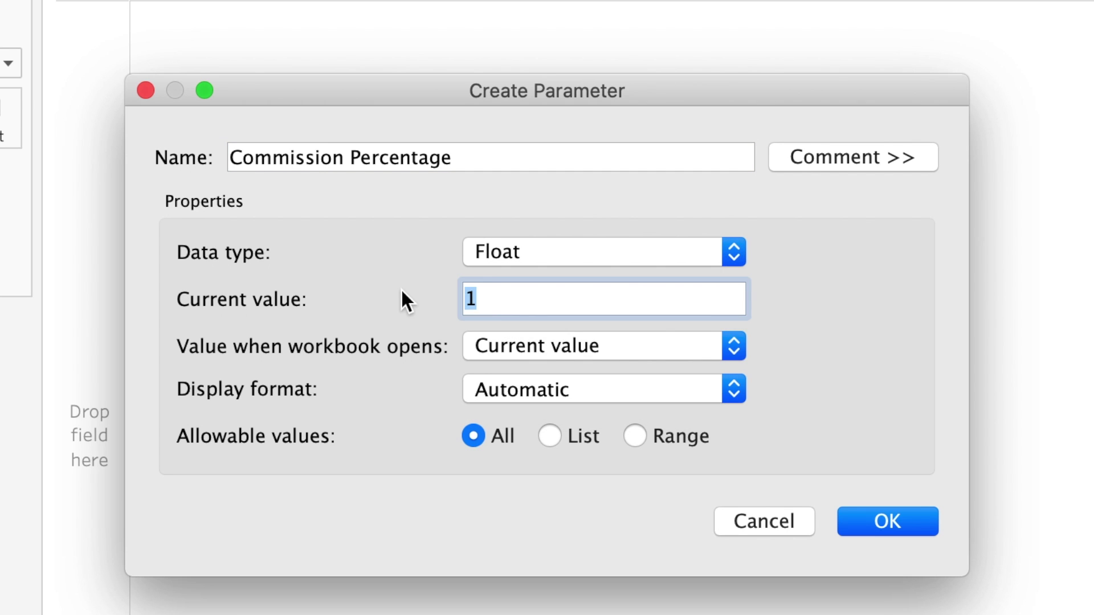
type("0.2")
left_click(734, 345)
left_click(740, 344)
left_click(566, 397)
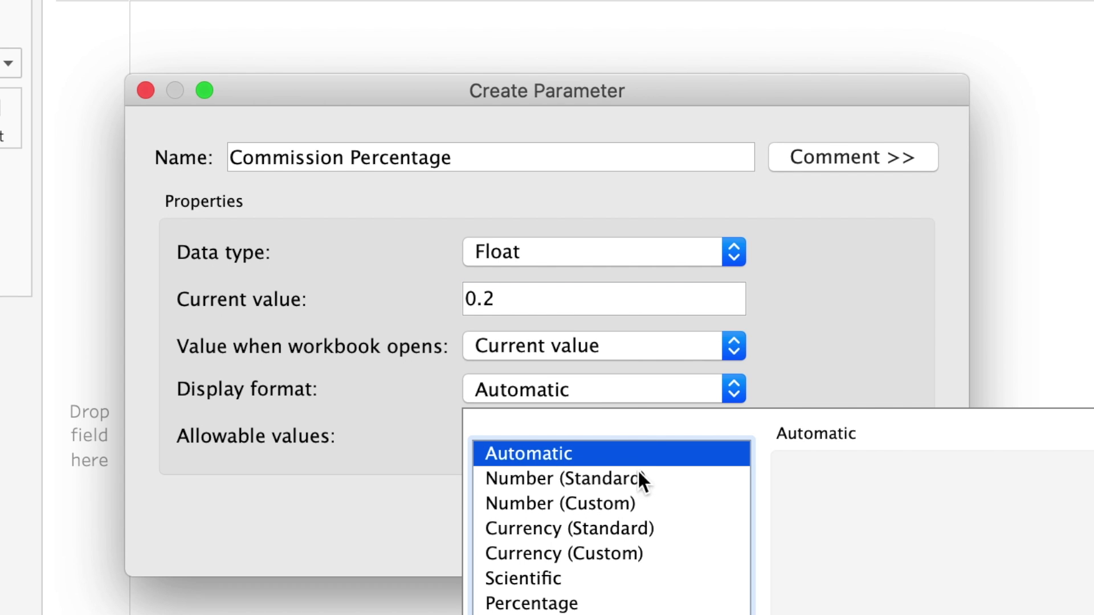
left_click(834, 342)
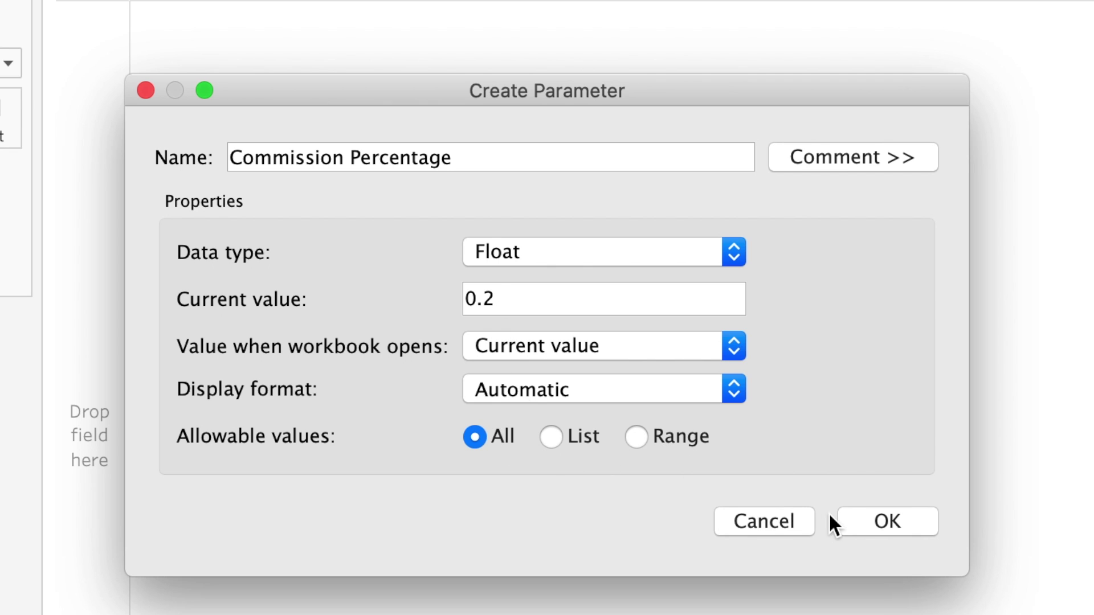
left_click(881, 523)
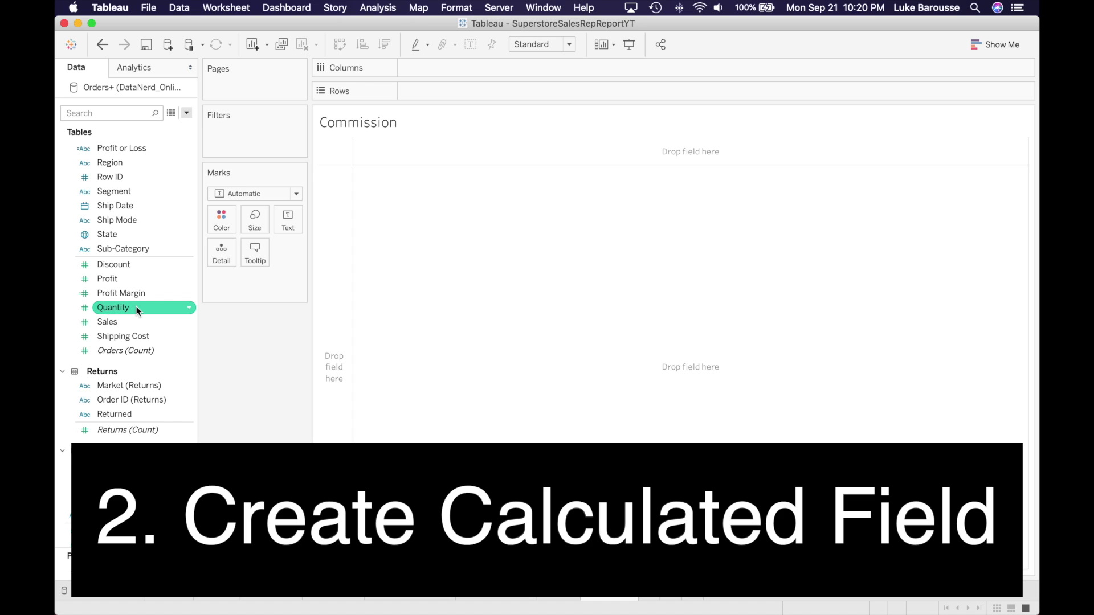
- Start a new calculated field from the Sales field's Create menu
right_click(112, 322)
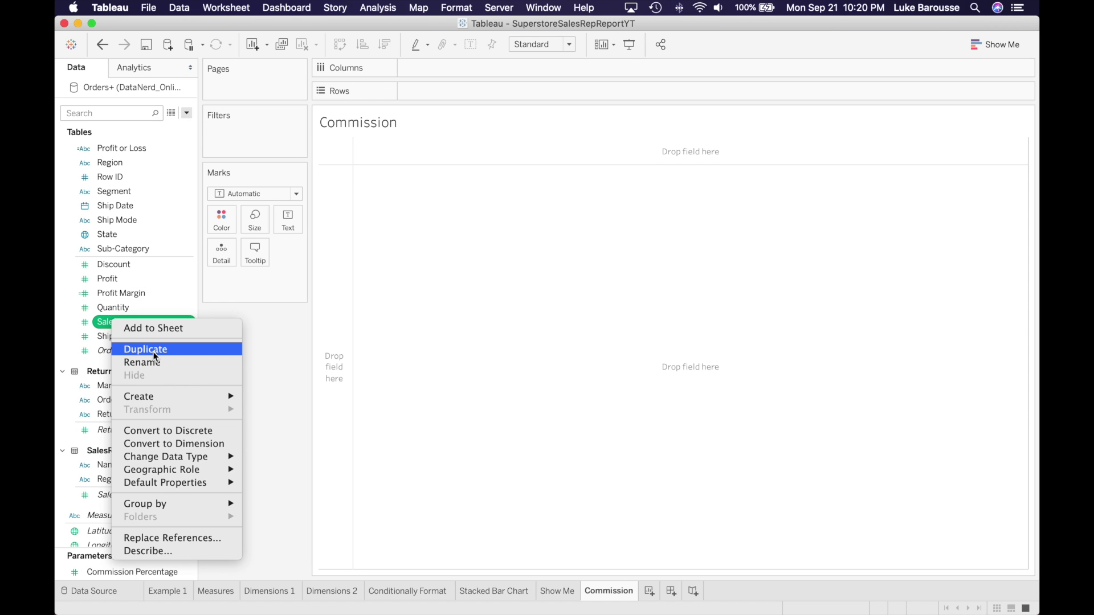
mouse_move(169, 399)
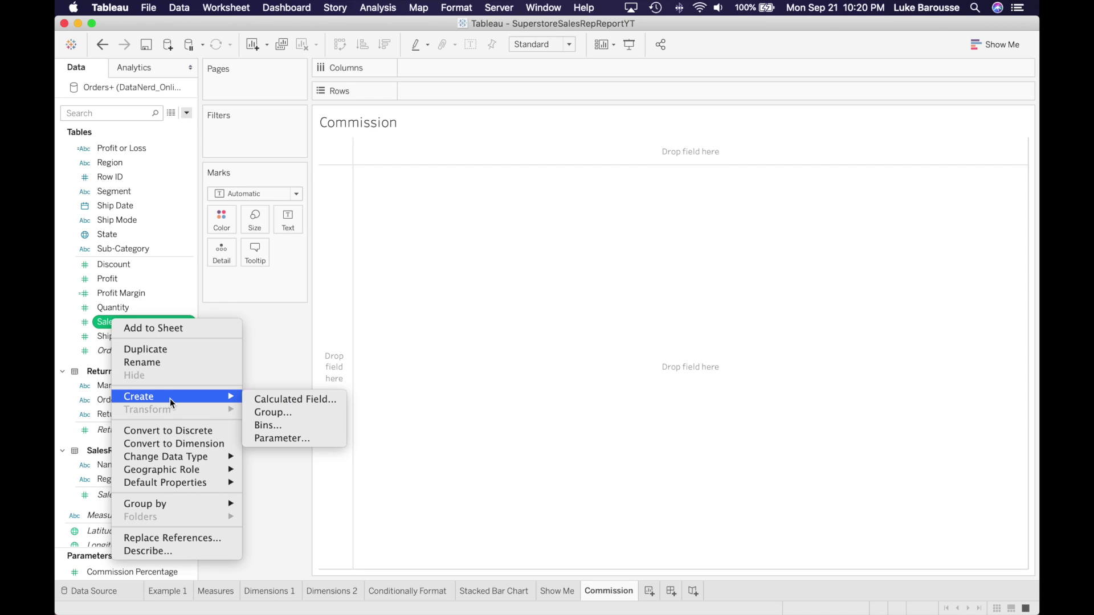
left_click(292, 395)
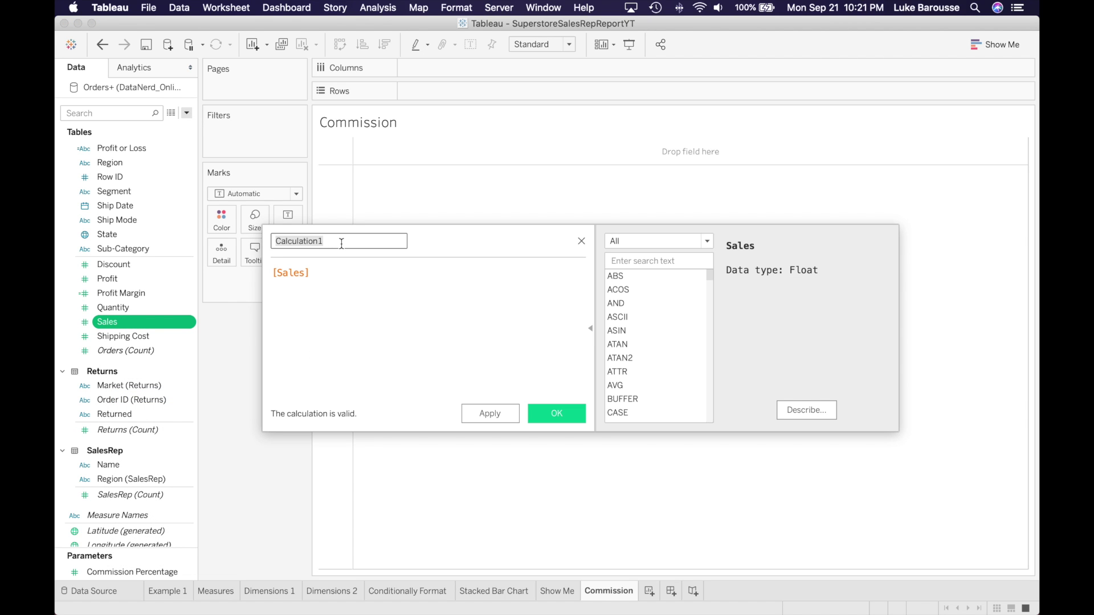
- Save a calculated field named Commission with formula [Sales] * [Commission Percentage]
type("Commission")
left_click(338, 273)
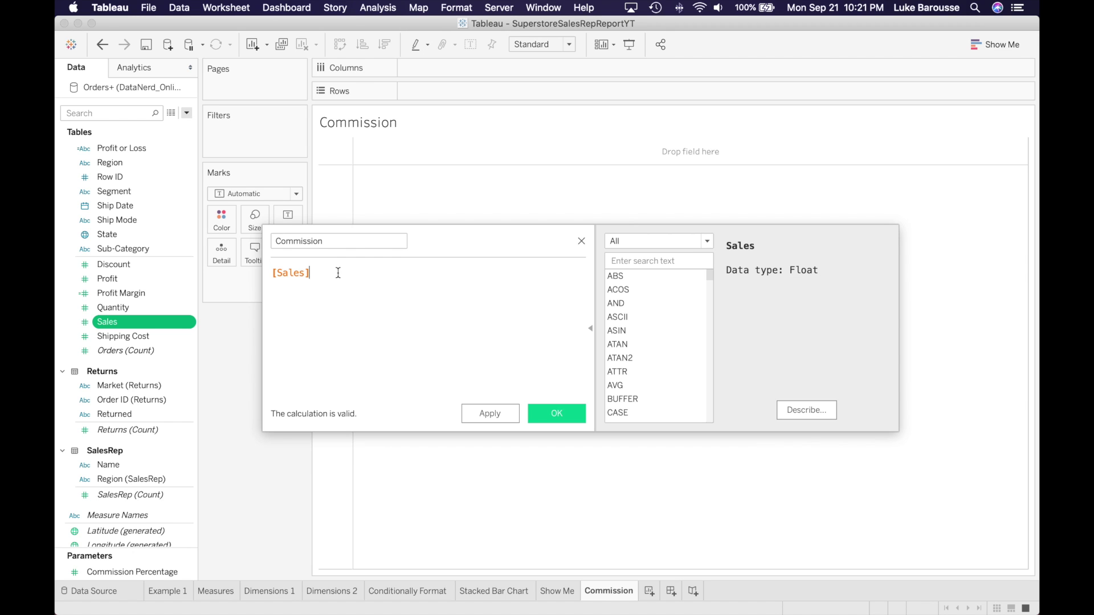
type("* Comm")
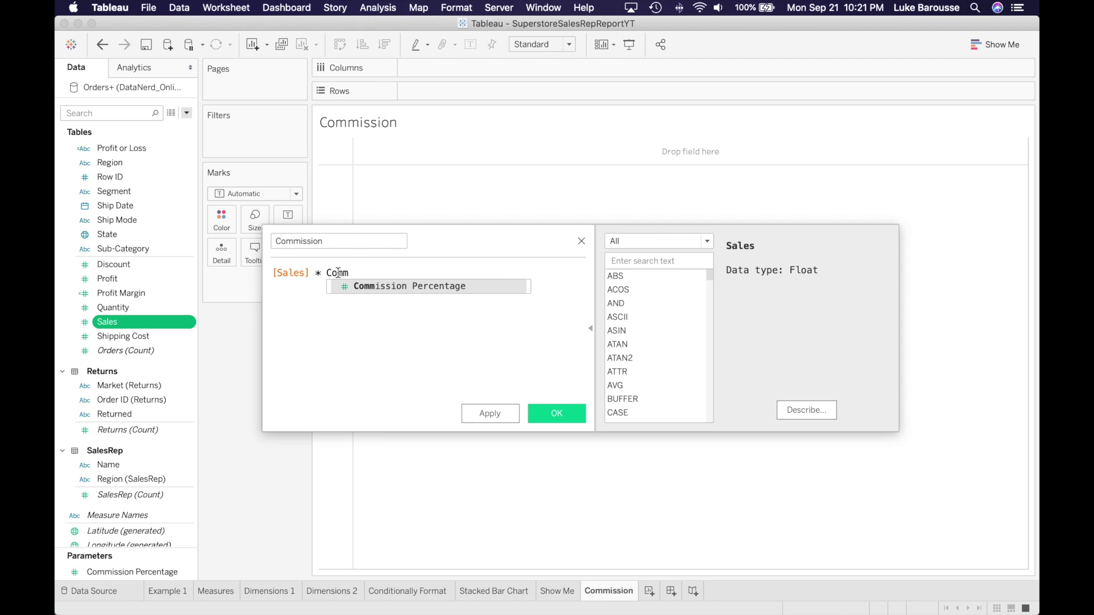
key("Return")
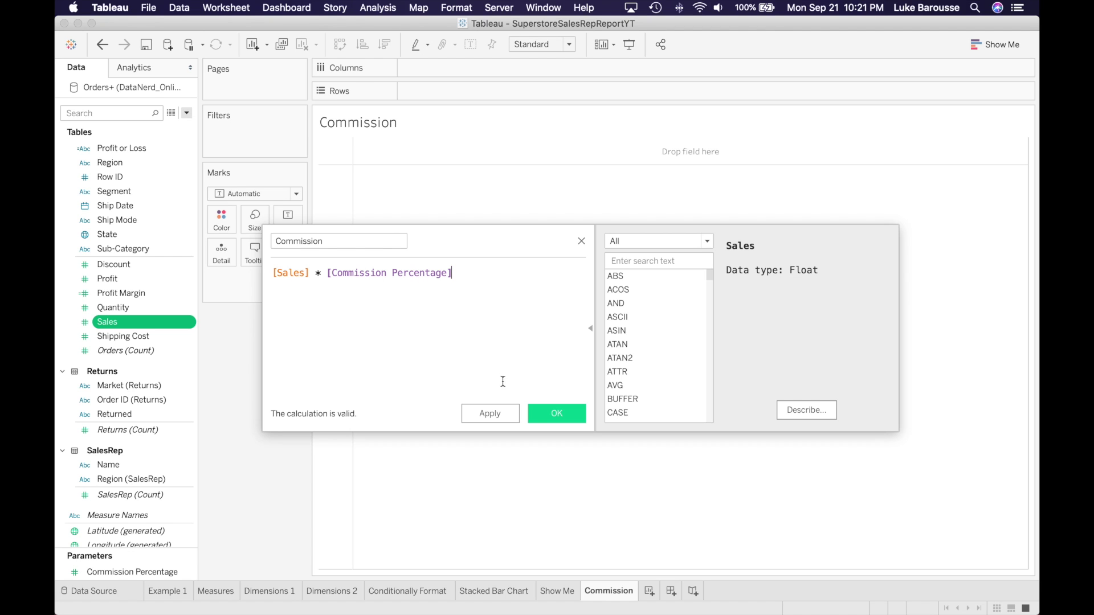
left_click(558, 414)
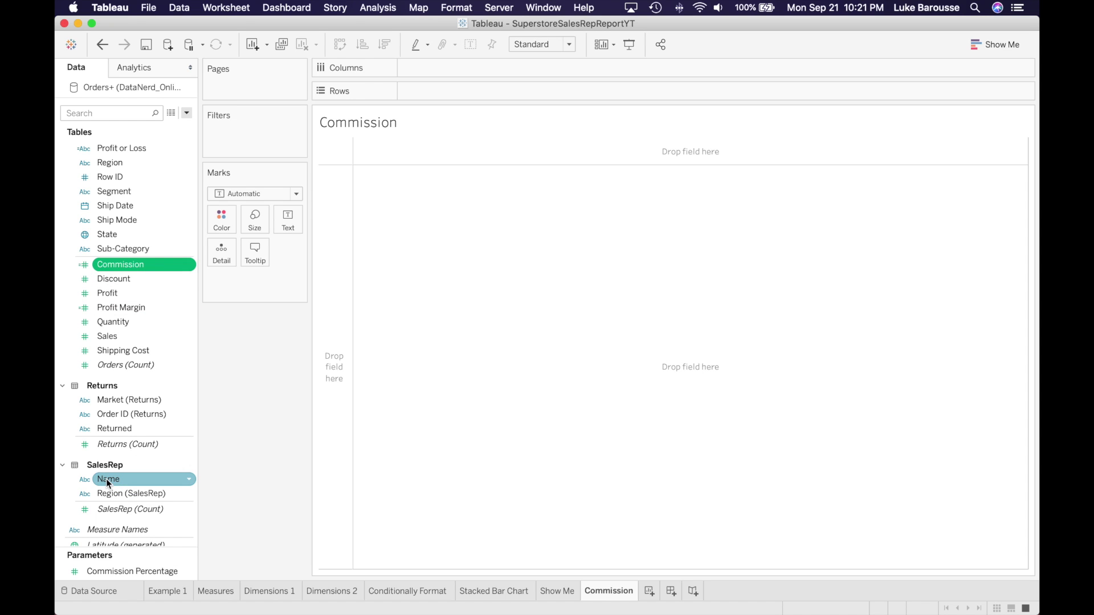
- Chart SUM(Commission) bars by Name, coloured by Name and sorted descending
left_click_drag(108, 483, 420, 70)
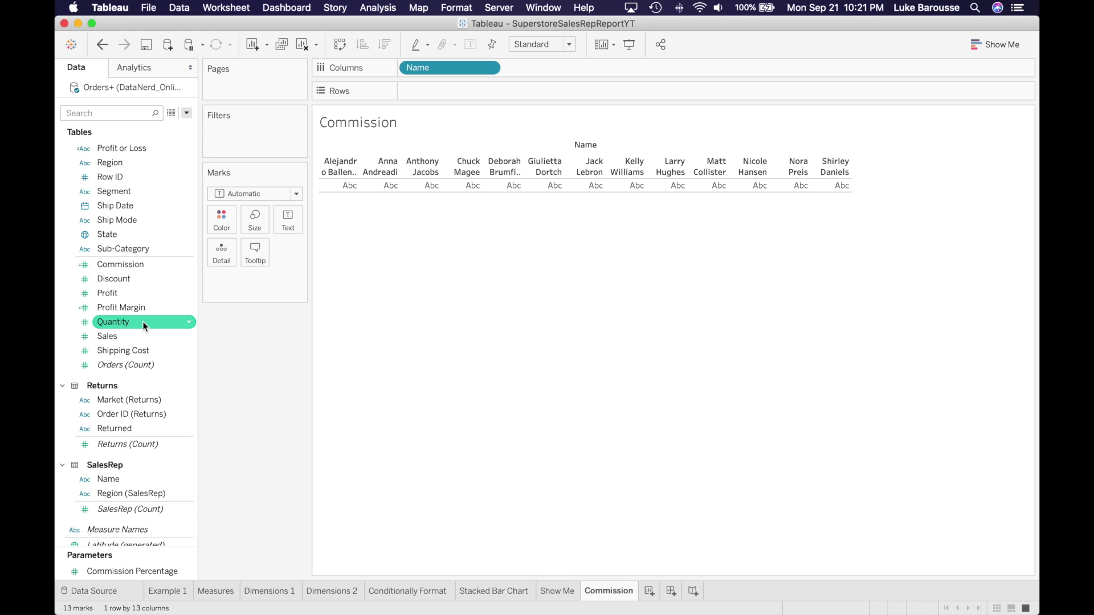
left_click_drag(127, 262, 419, 86)
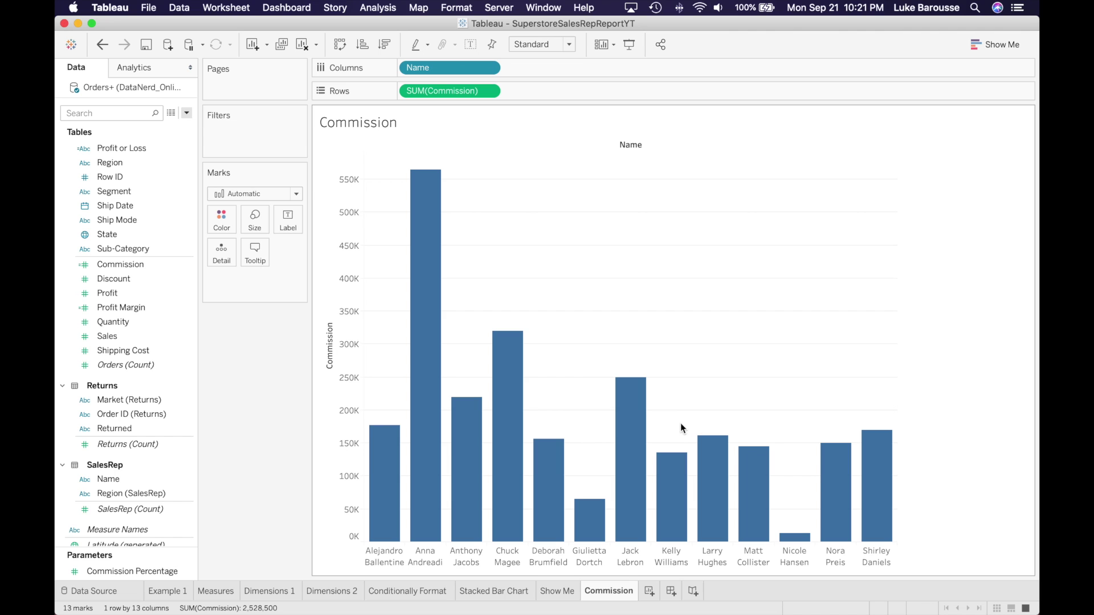
left_click_drag(104, 487, 209, 227)
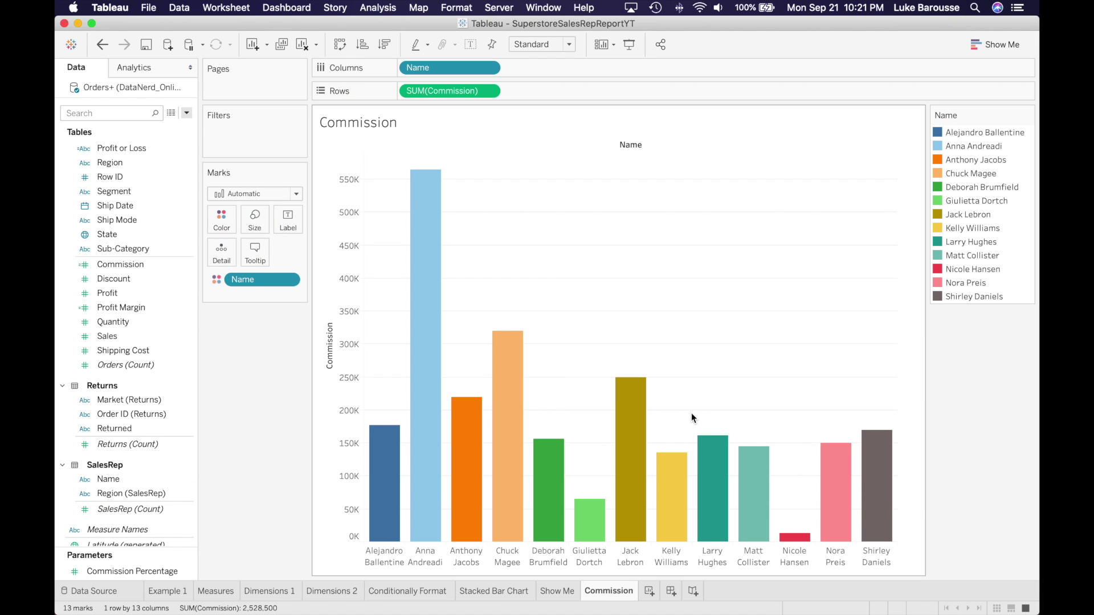
left_click(384, 47)
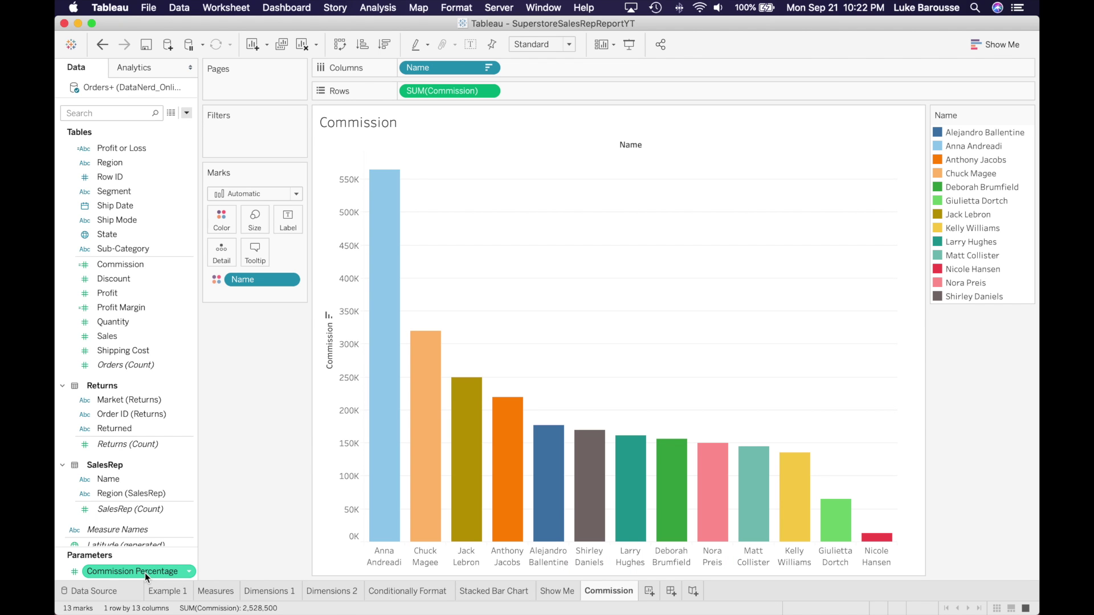
- Show the Commission Percentage control on the sheet and set it to 0.3
right_click(145, 573)
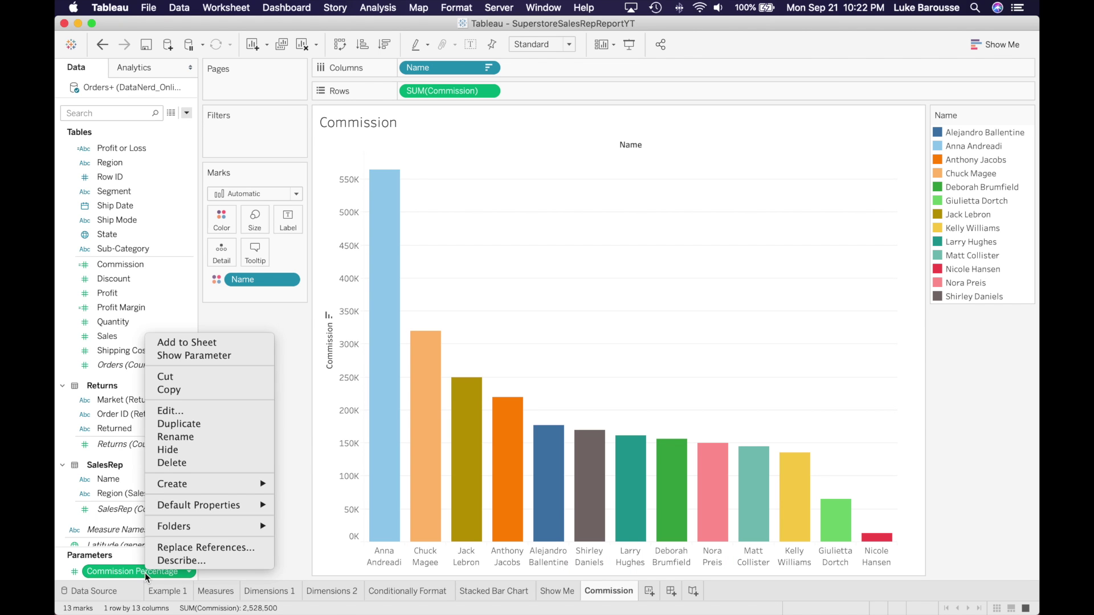
left_click(206, 355)
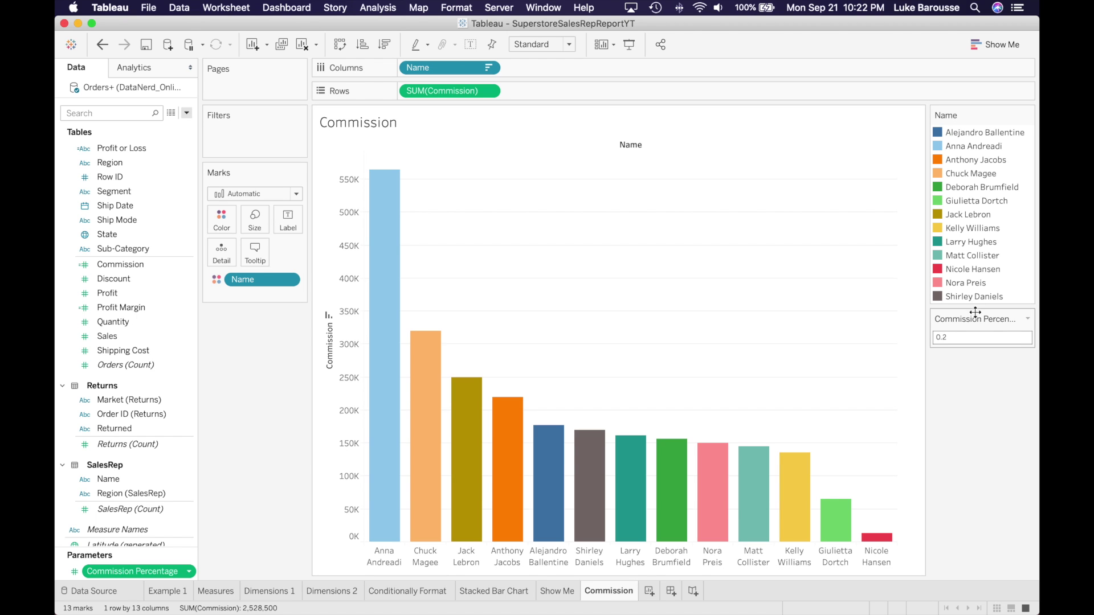
left_click(975, 336)
type("0.3")
key("Return")
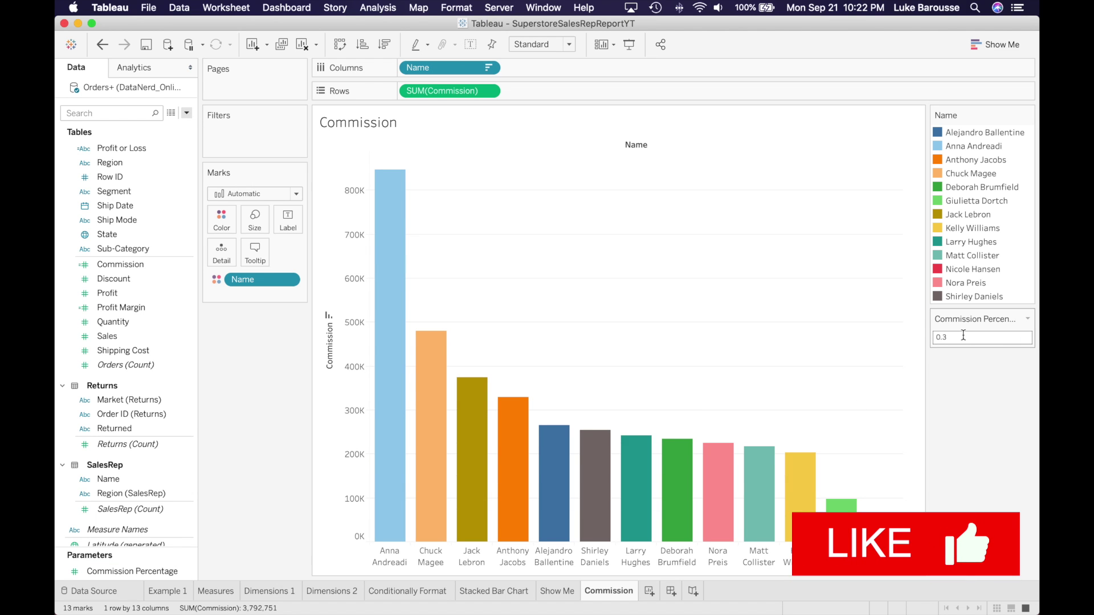
- Enter 111 as the Commission Percentage value
left_click(955, 335)
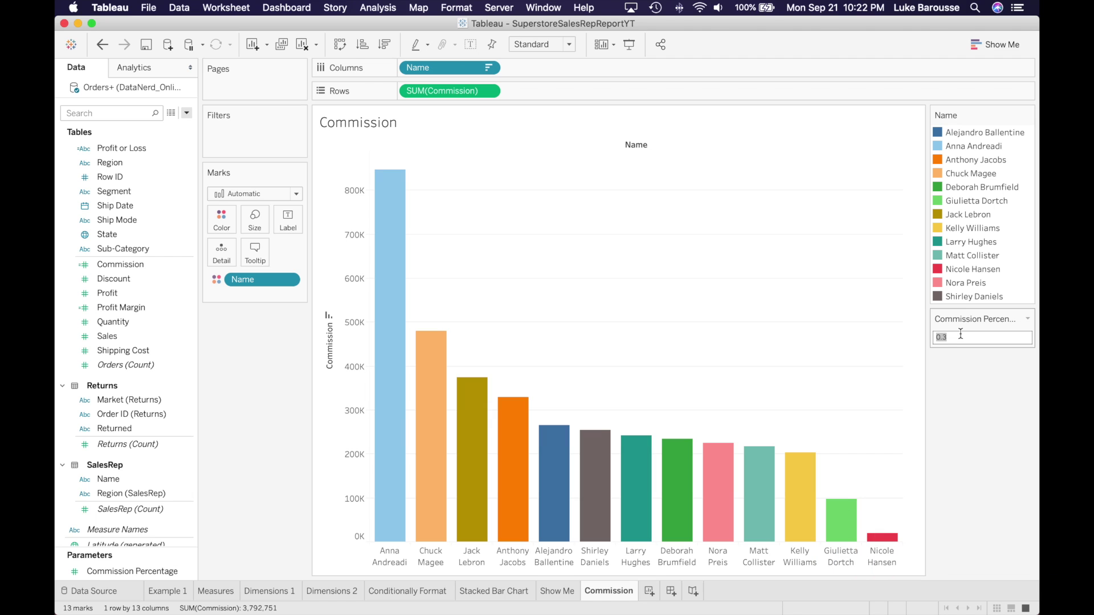
type("111")
key("Return")
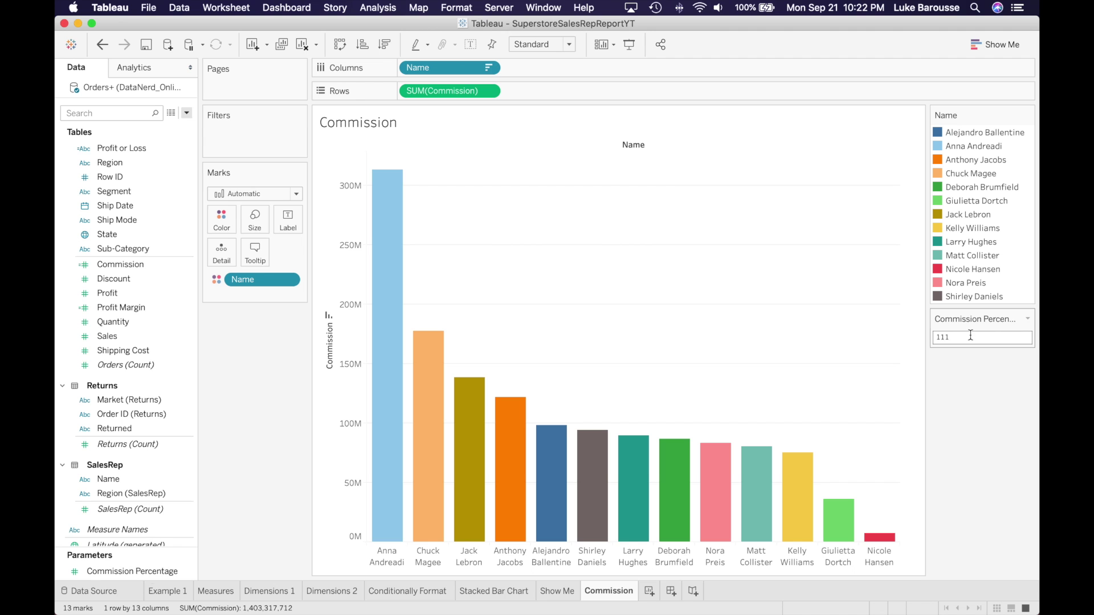
right_click(151, 572)
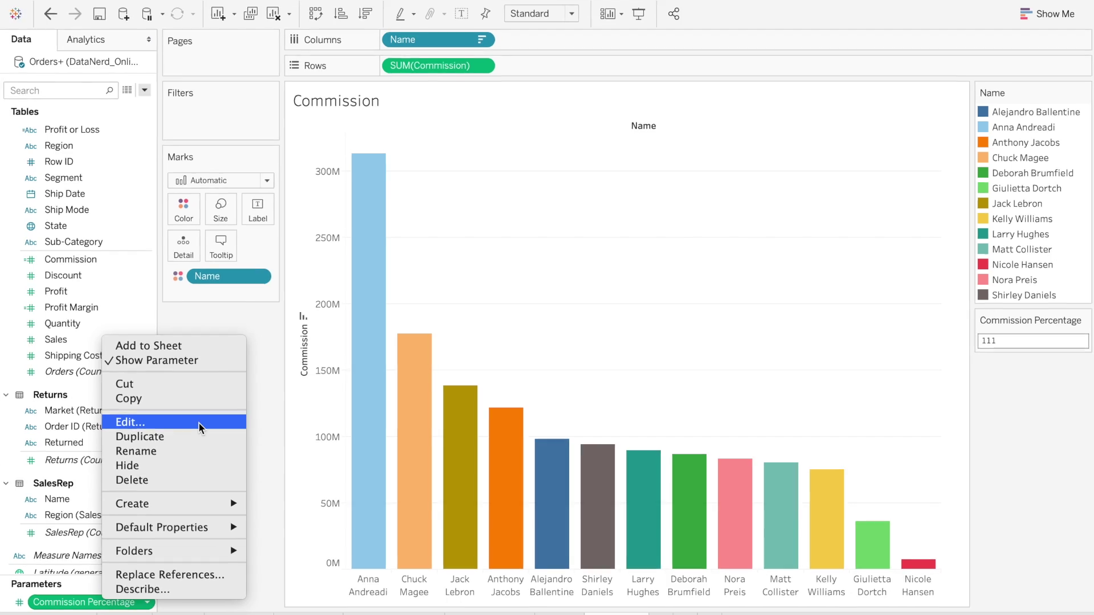
- Restrict the parameter to a List of values, adding 0.05 displayed as 5%
left_click(228, 410)
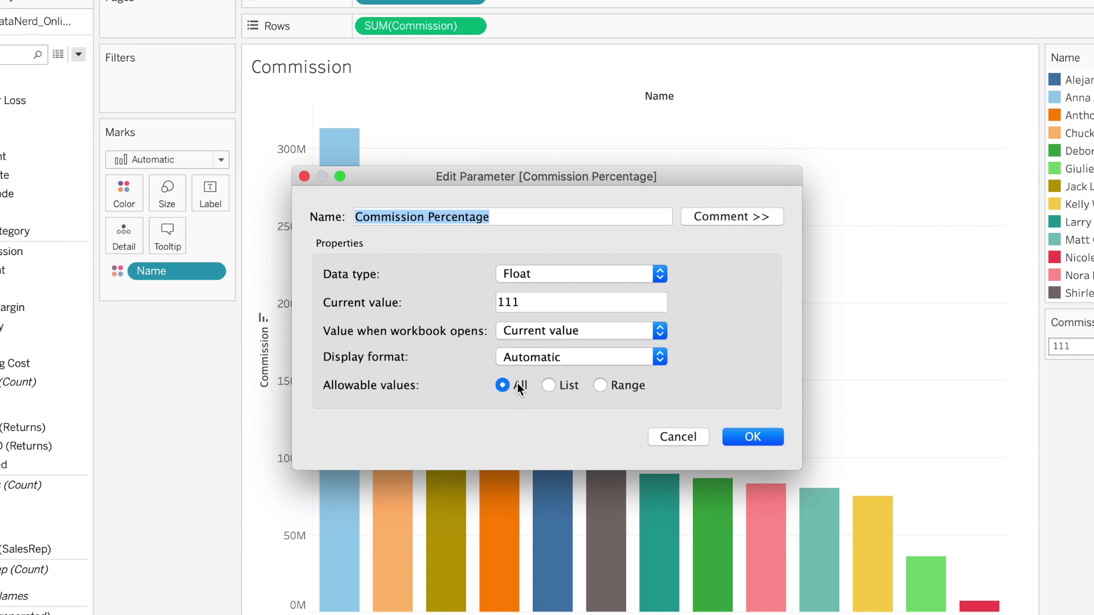
left_click(551, 384)
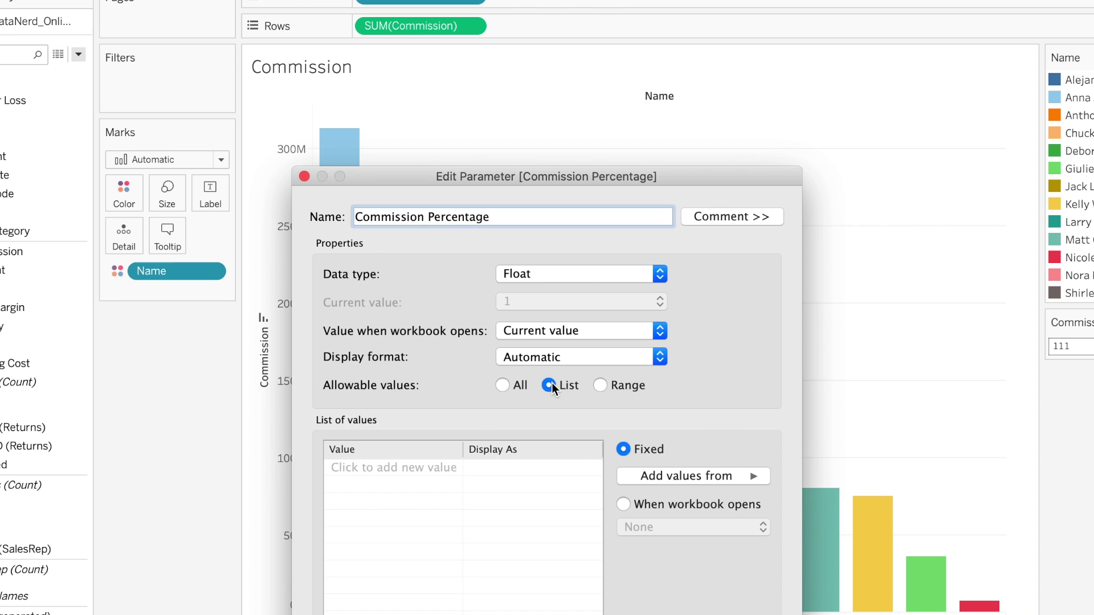
left_click(414, 468)
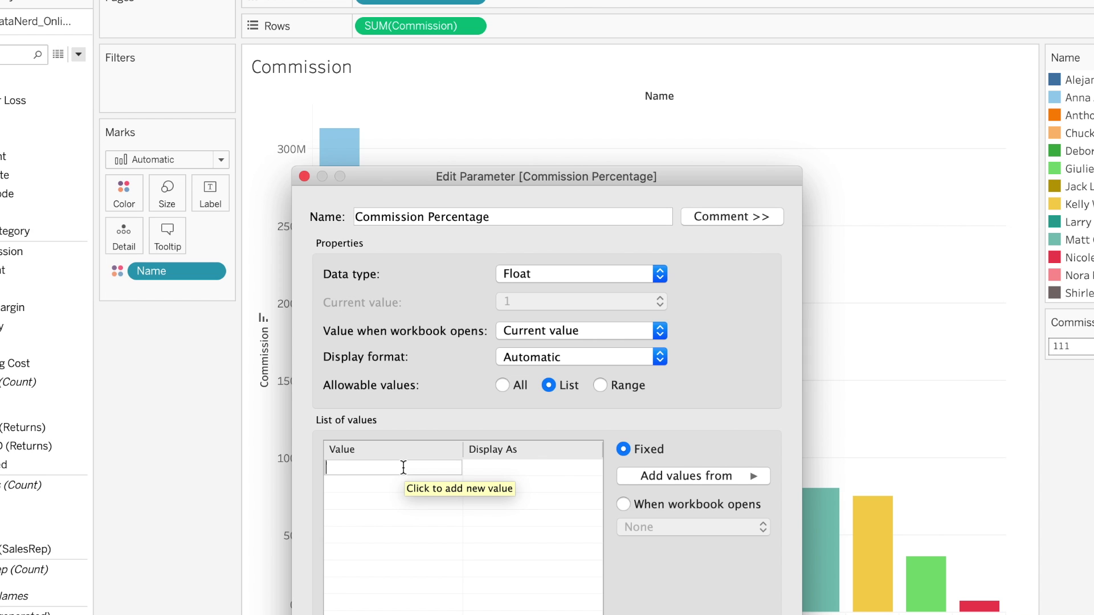
type("0.05")
key("Return")
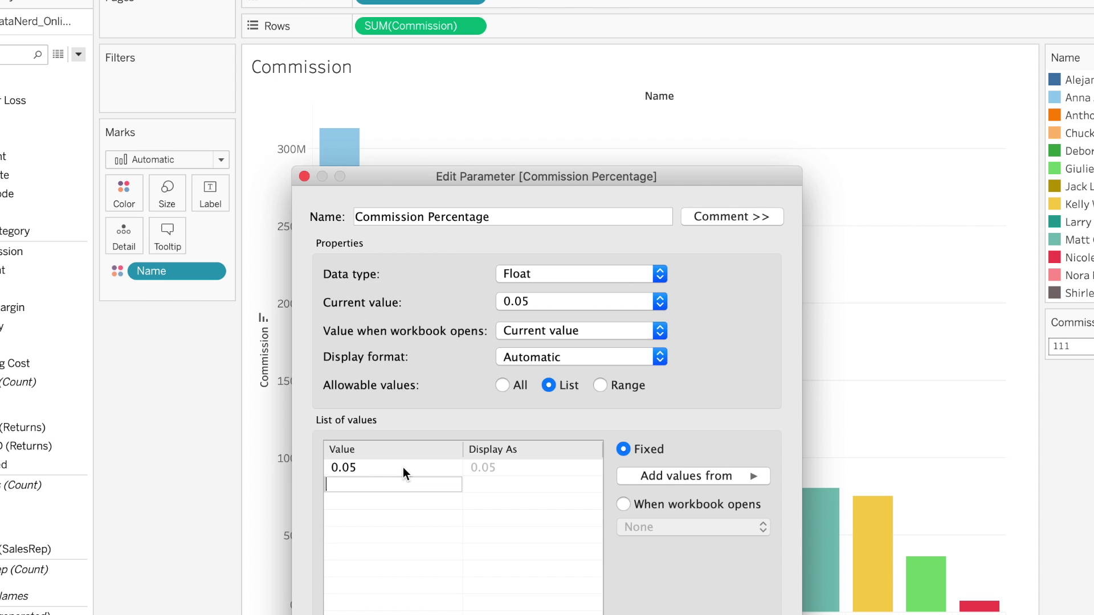
left_click(481, 467)
left_click(481, 466)
type("5%")
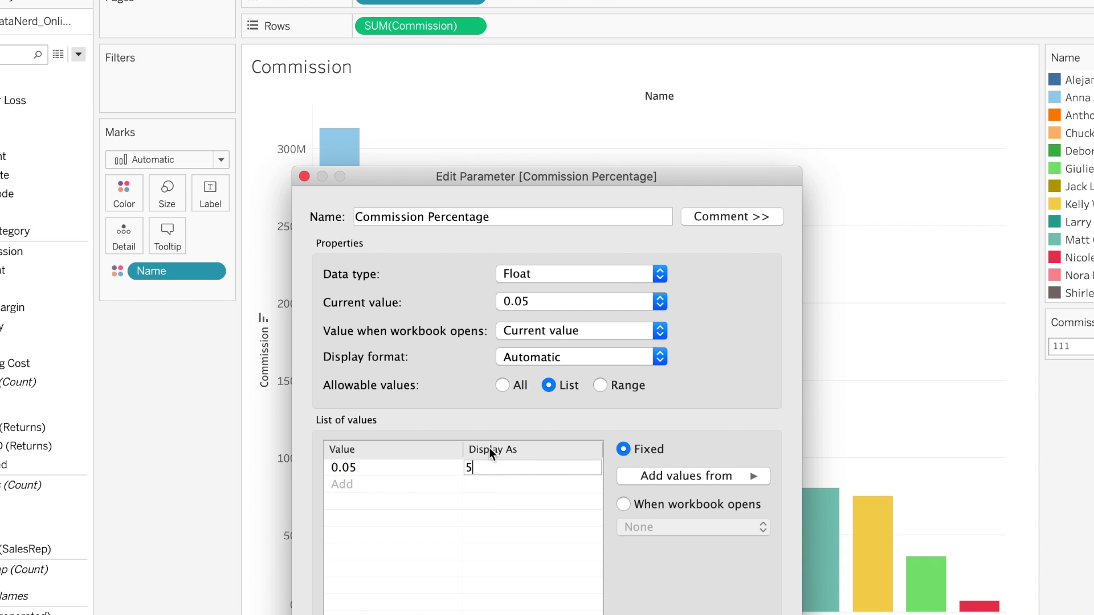
key("Return")
- Add list values 0.1, 0.15, 0.2, 0.25, 0.3 labelled 10% through 30%
left_click(392, 483)
type("0.1 0.15 0.2 0.25 0.3")
double_click(520, 484)
type("10% 15% 20% 25% 30%")
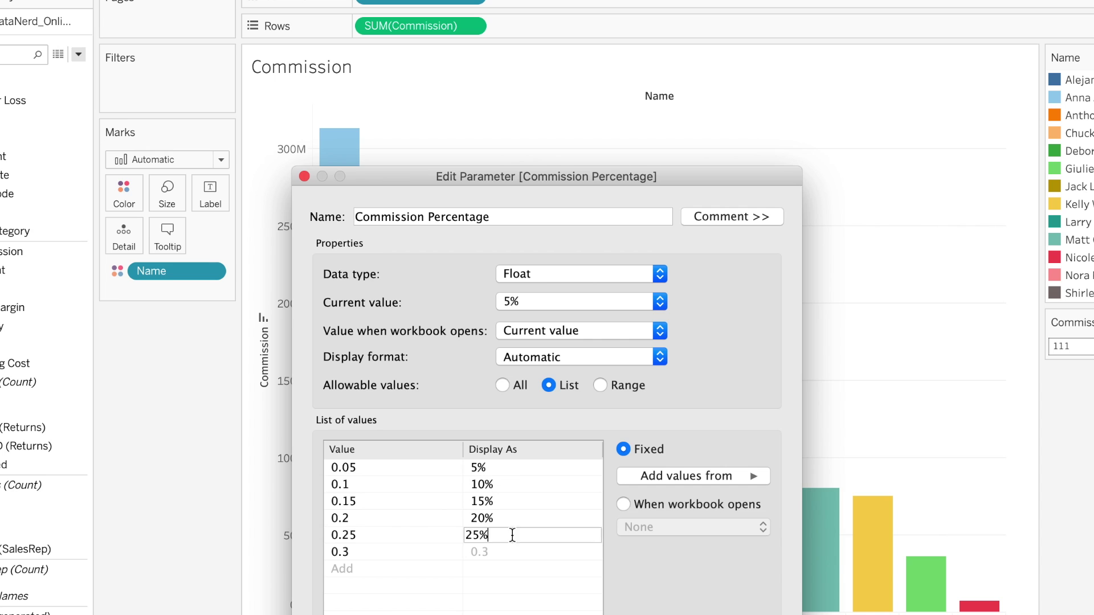
left_click(687, 476)
left_click(409, 471)
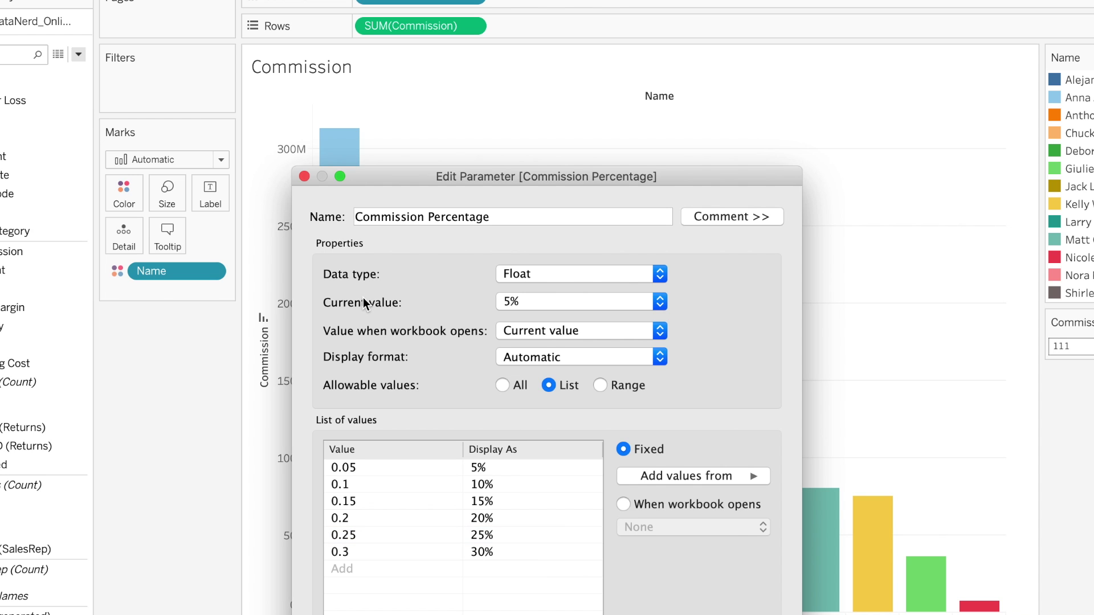
- Set the parameter's current value to 20% and apply the changes
left_click(660, 302)
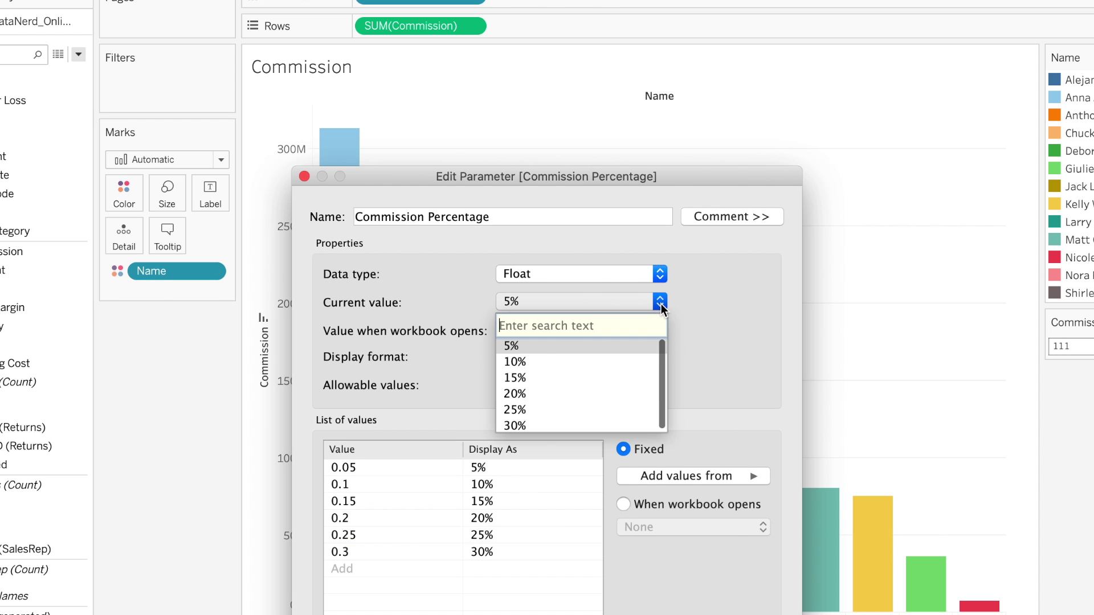
left_click(527, 393)
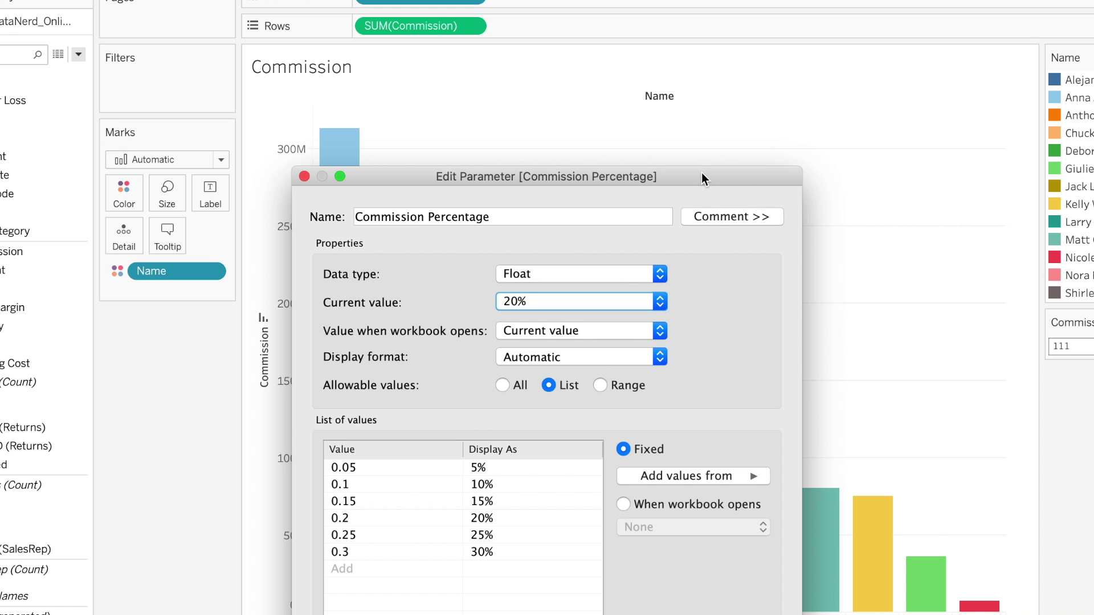
left_click_drag(702, 174, 683, 52)
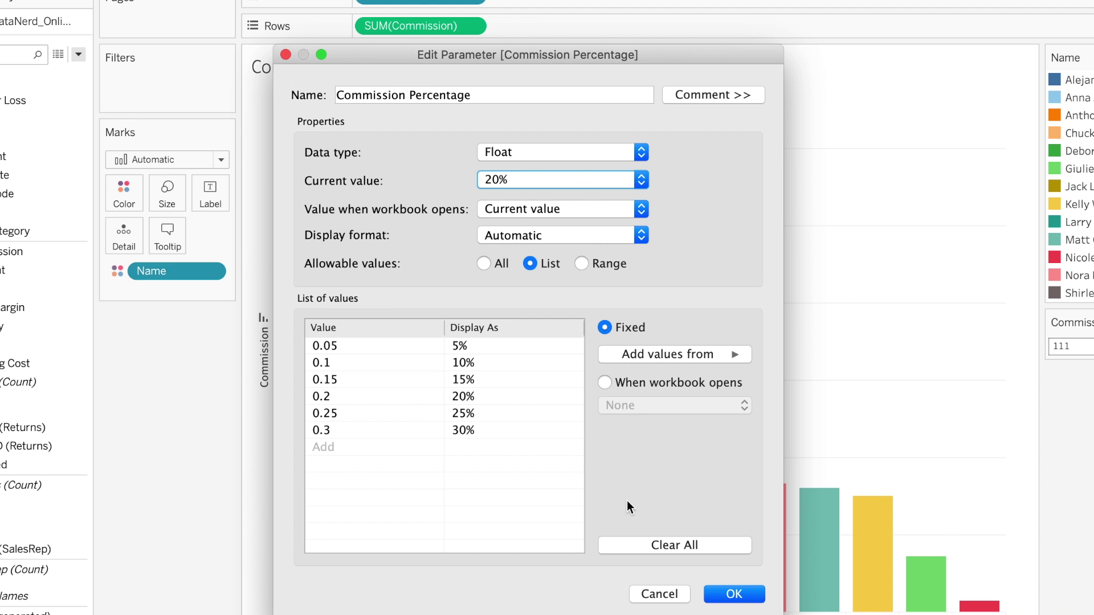
left_click(734, 595)
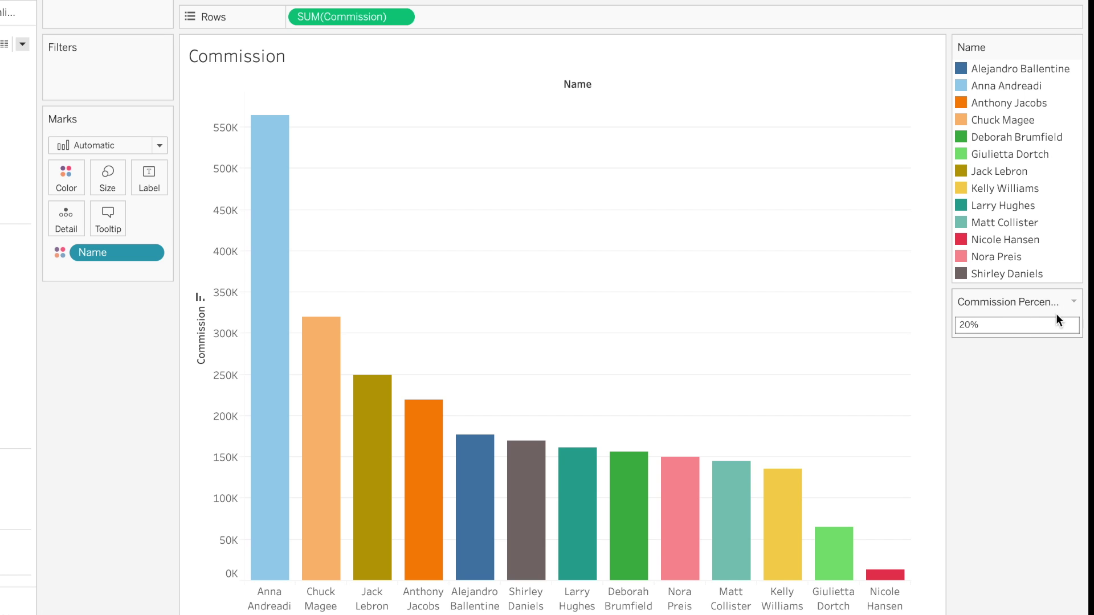
- Display the Commission Percentage control as a slider and set it to 25%
left_click(1073, 303)
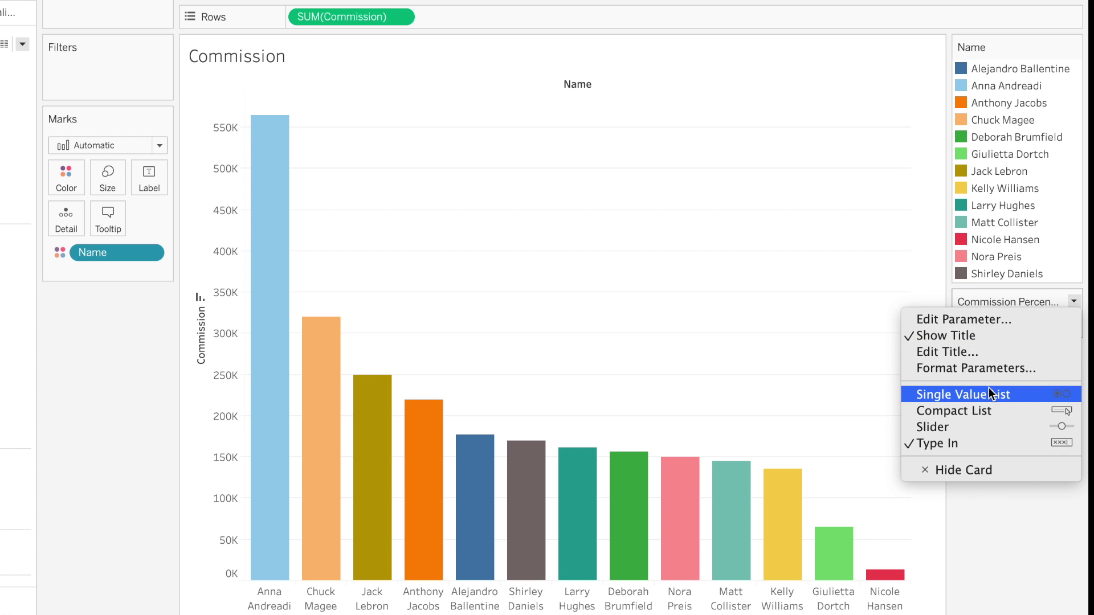
left_click(990, 389)
left_click(1075, 302)
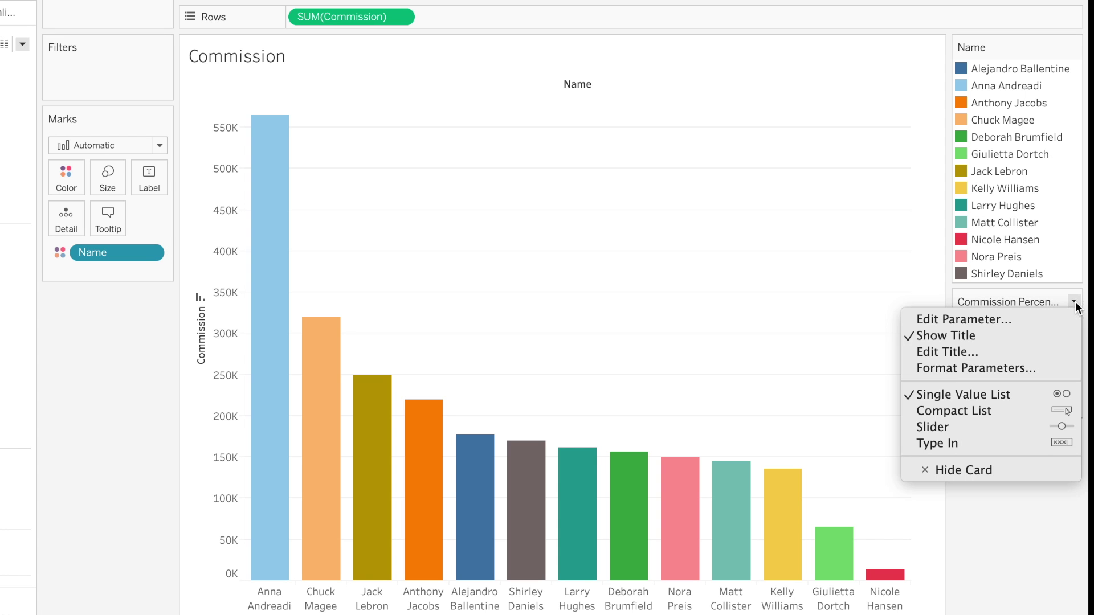
left_click(1034, 429)
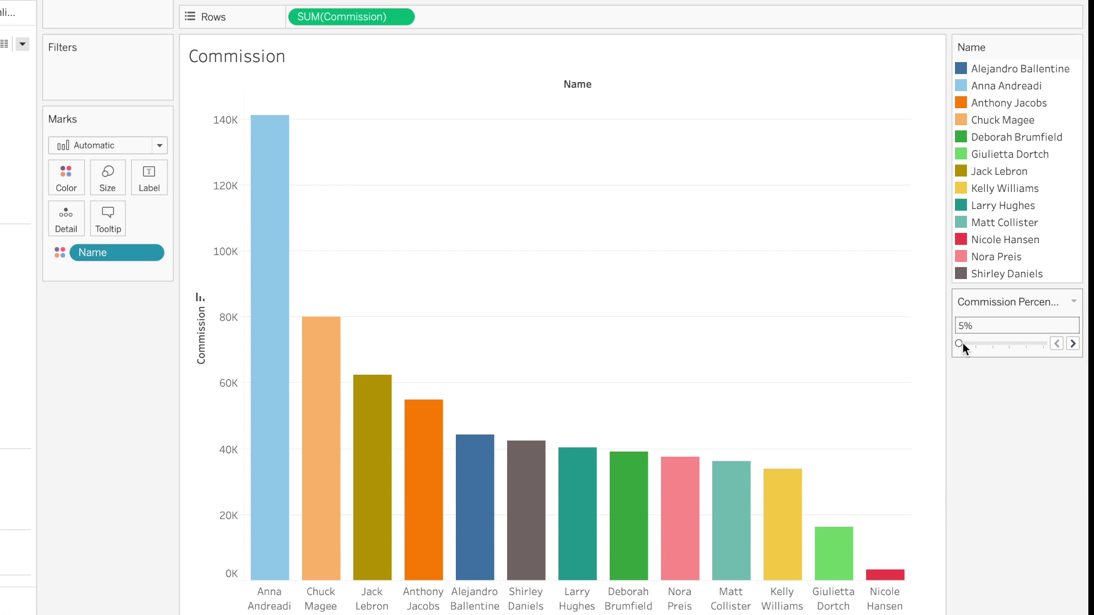
left_click_drag(959, 343, 1041, 343)
left_click(1055, 343)
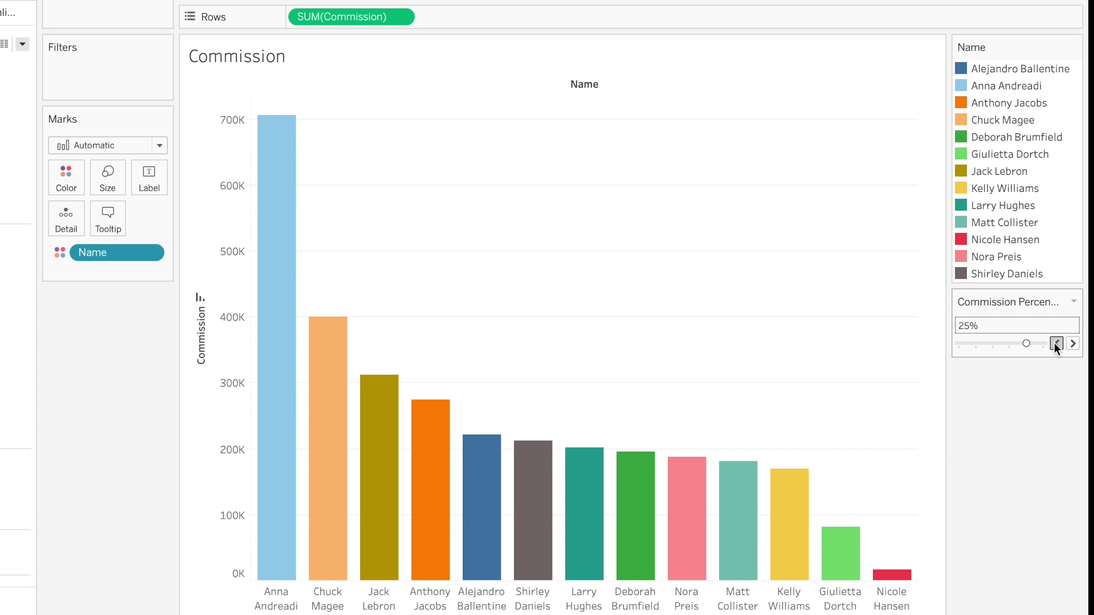